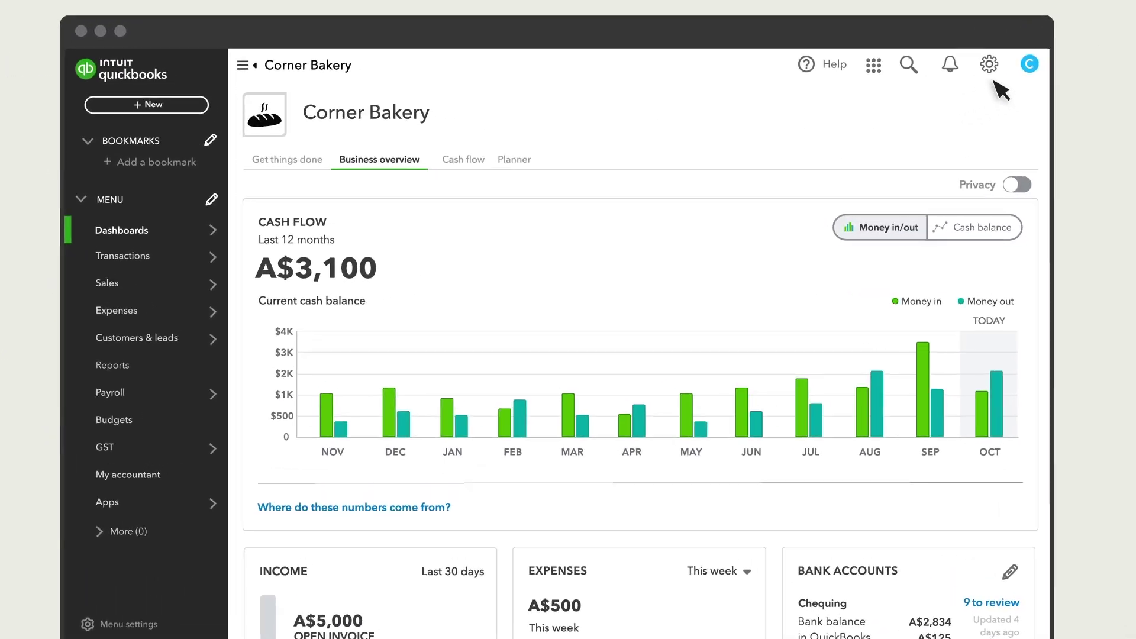
Go to Budgeting from the gear menu's Tools list.
click(994, 69)
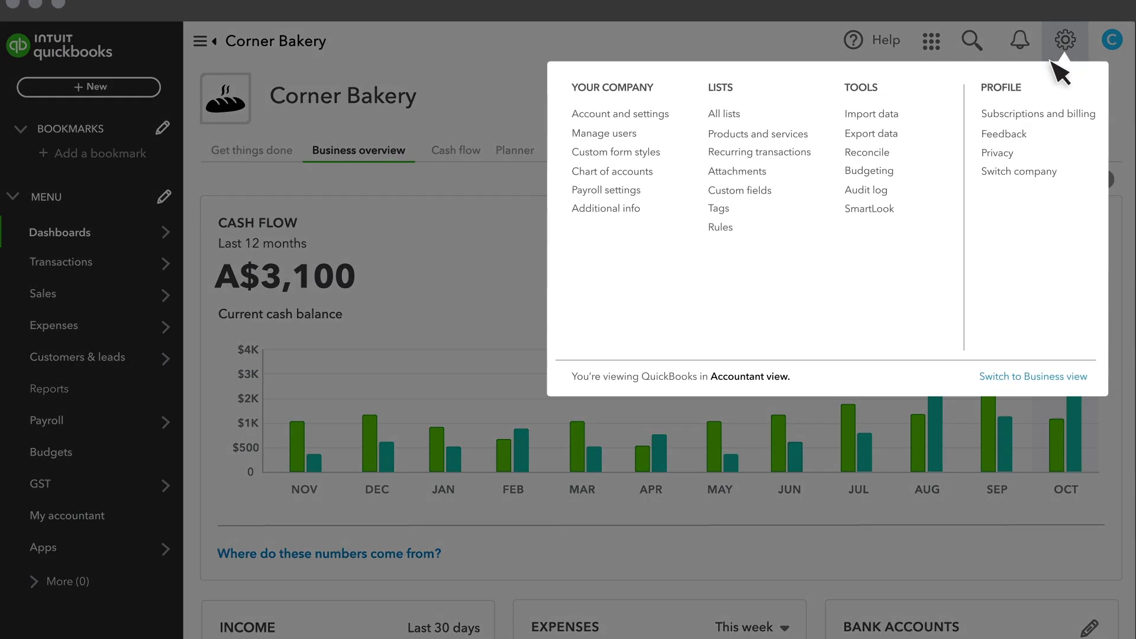
click(902, 175)
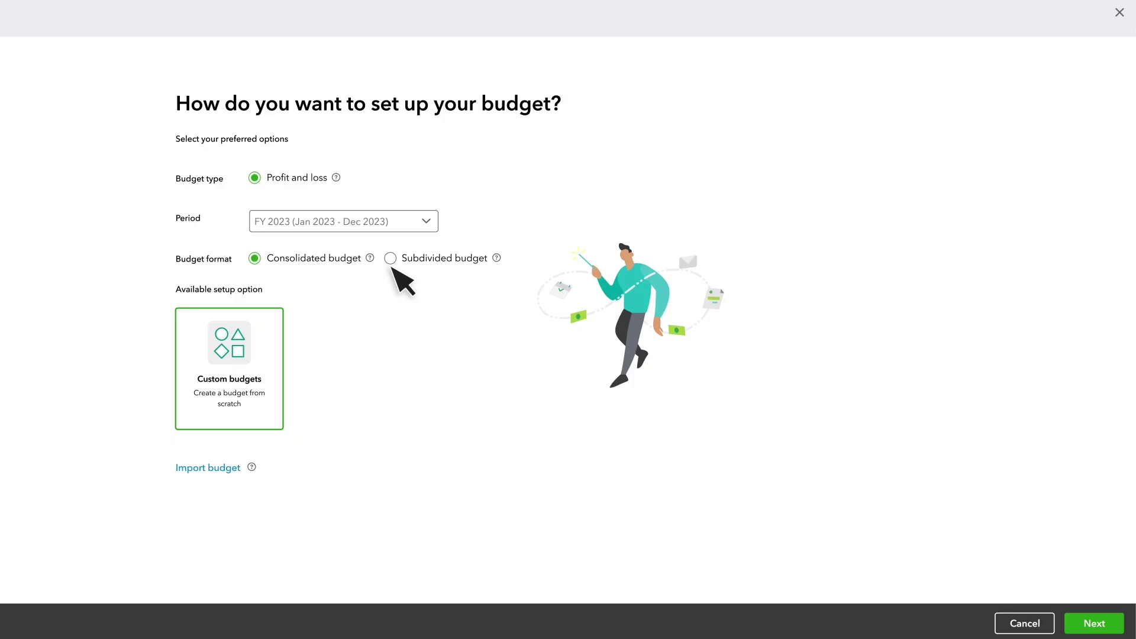
click(390, 258)
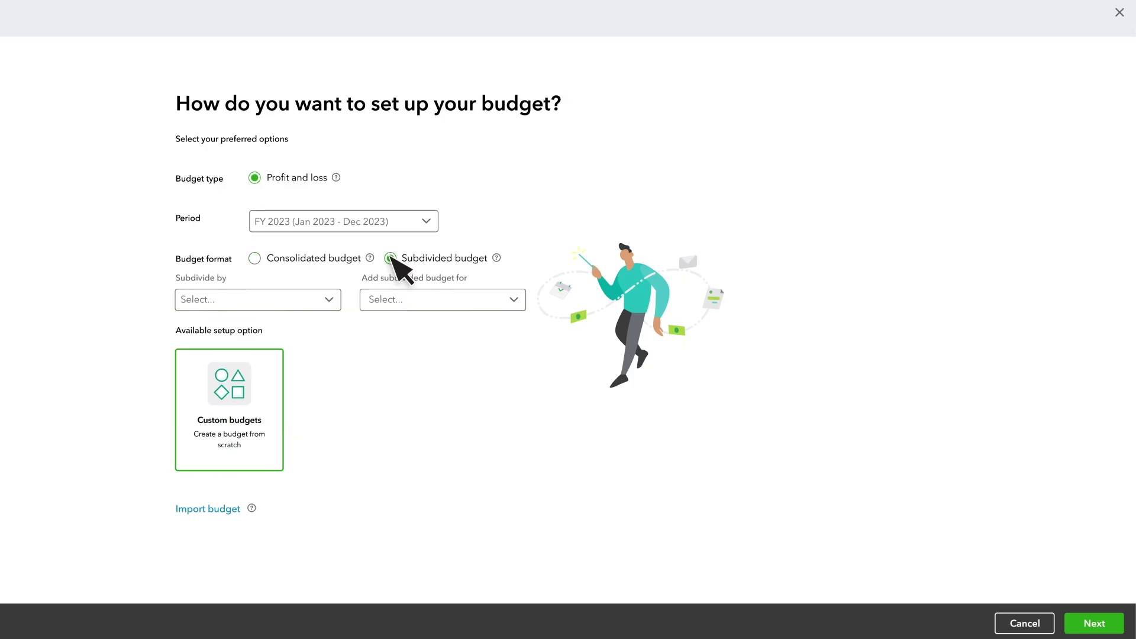
click(328, 300)
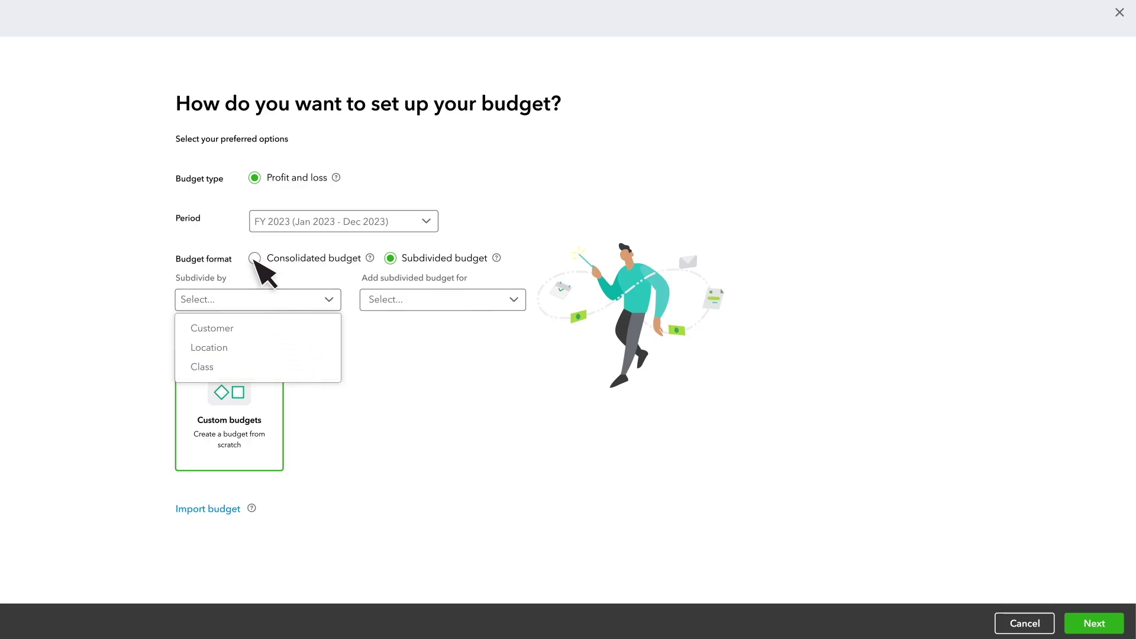
click(255, 260)
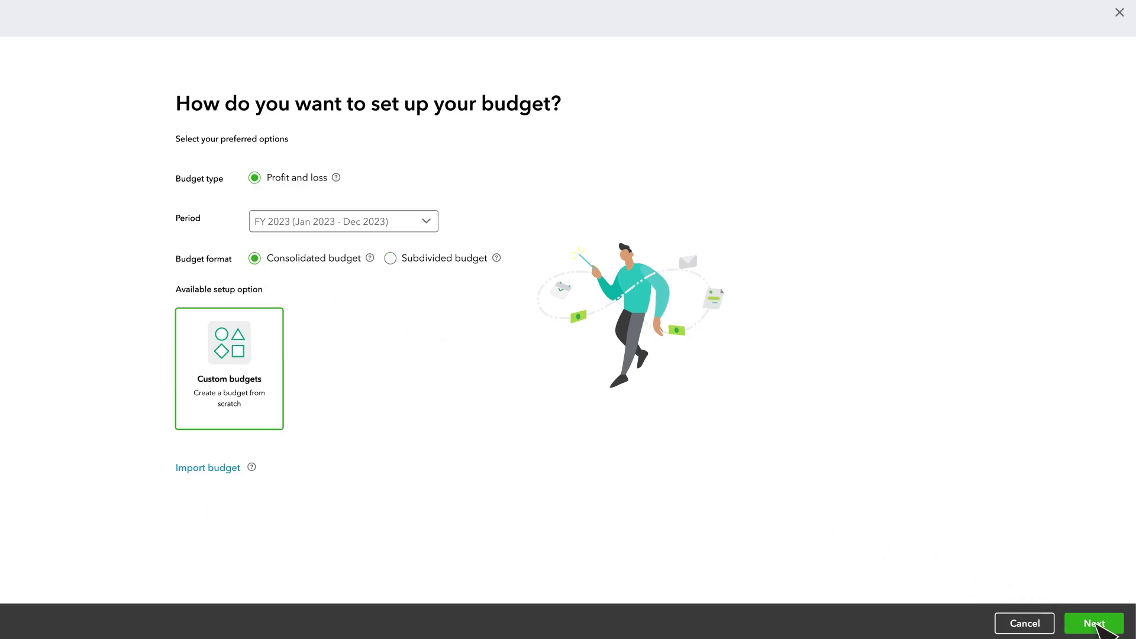
Open the Budget_FY23_P&L grid and clear data from all accounts using Batch actions.
click(1092, 623)
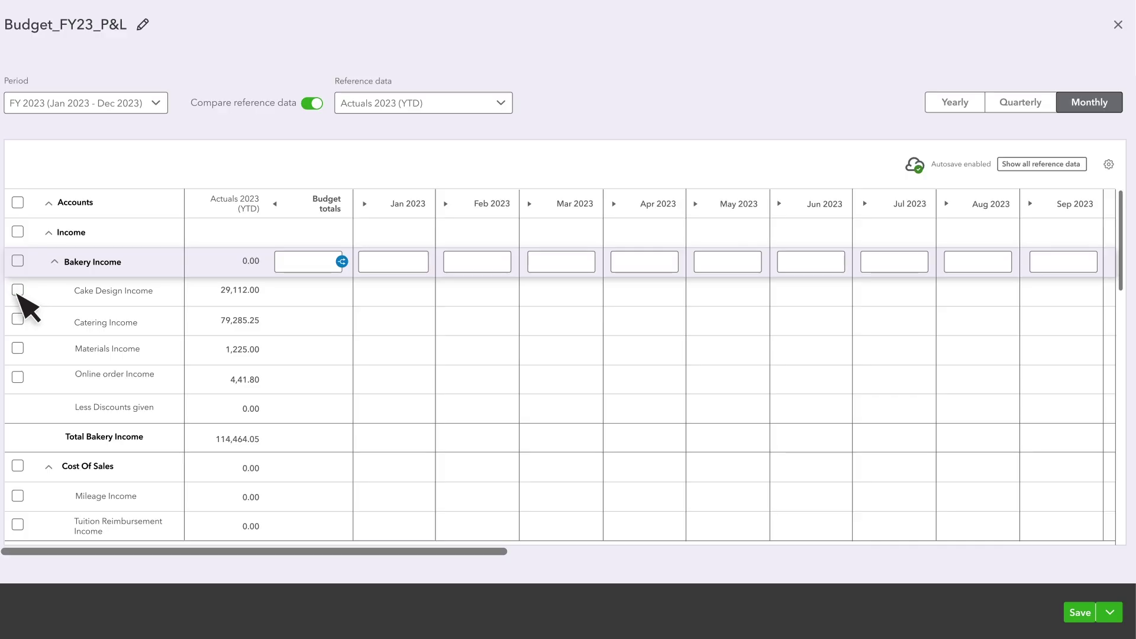
click(17, 290)
click(17, 319)
click(17, 348)
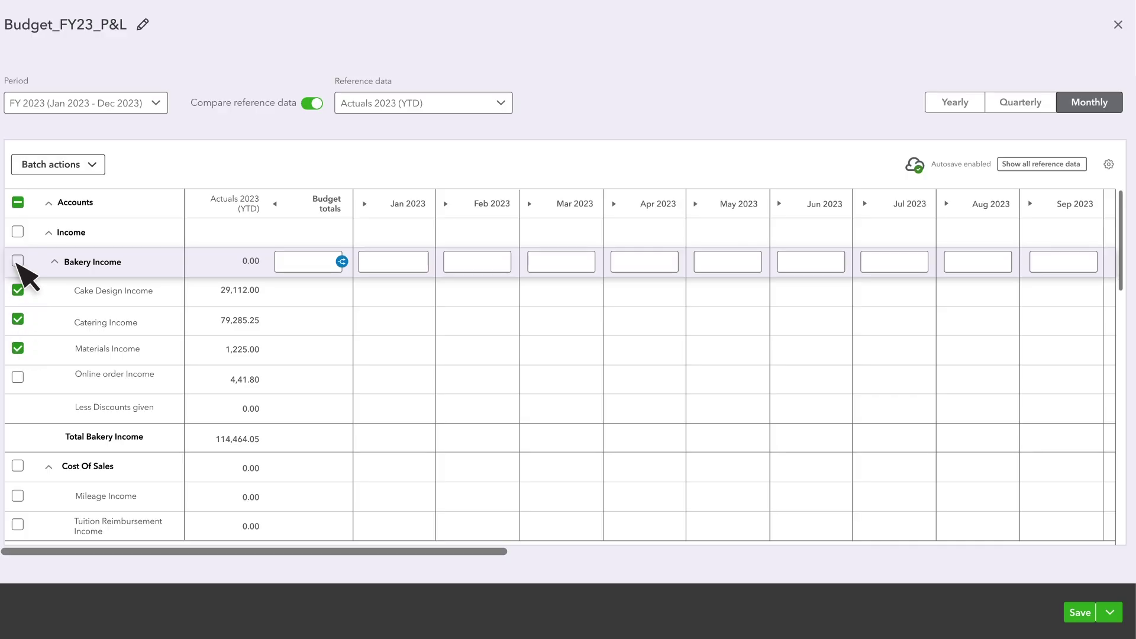
click(17, 202)
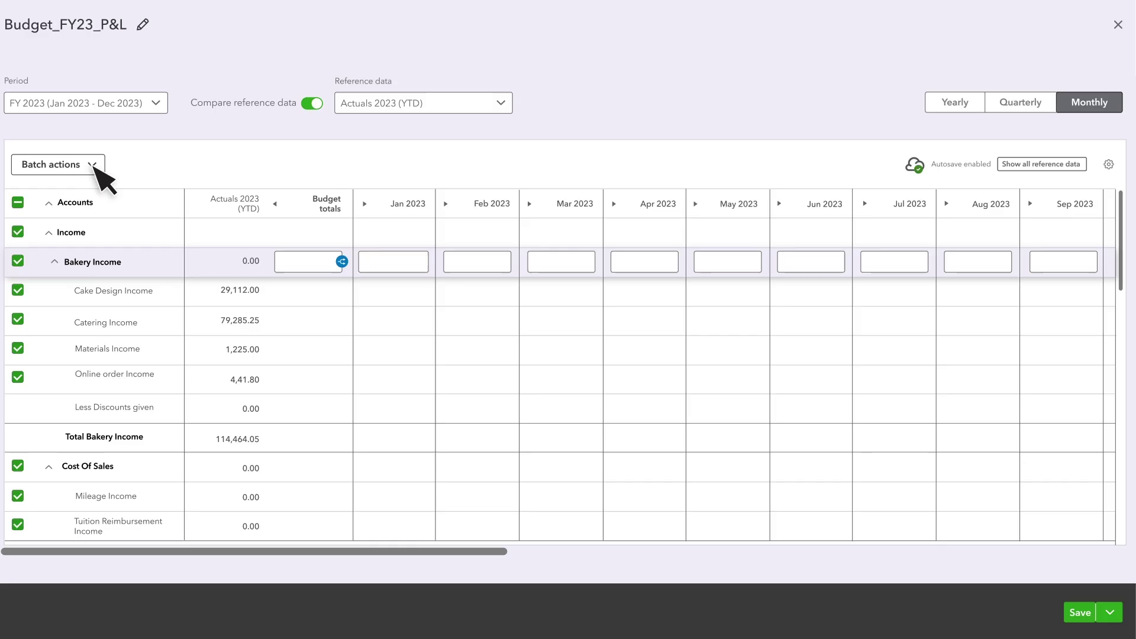
click(94, 164)
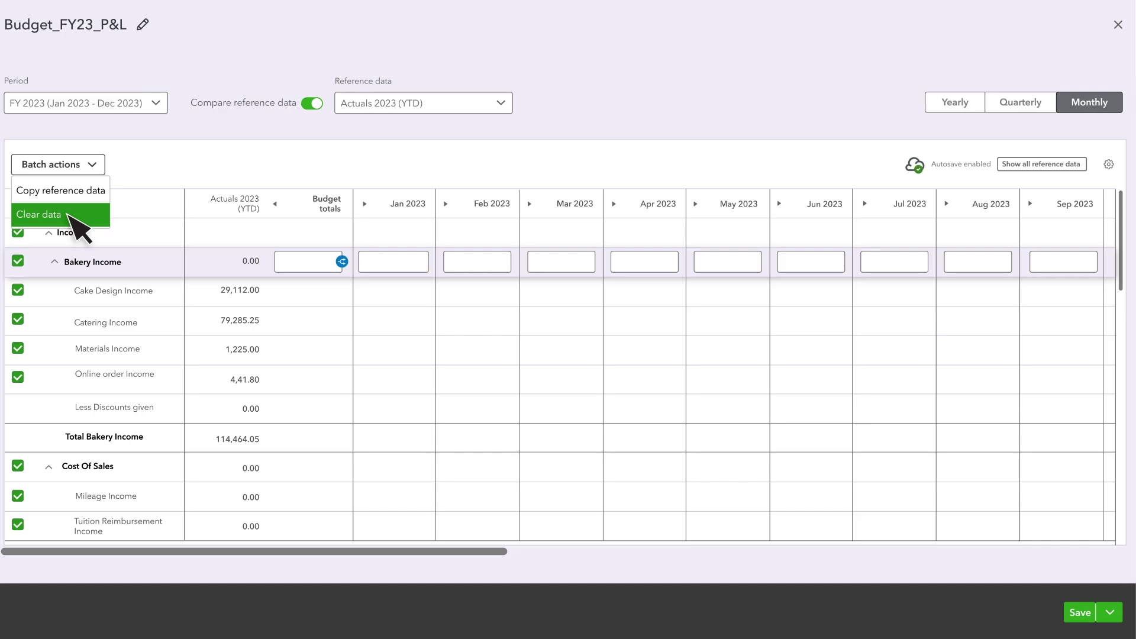
click(47, 214)
click(18, 203)
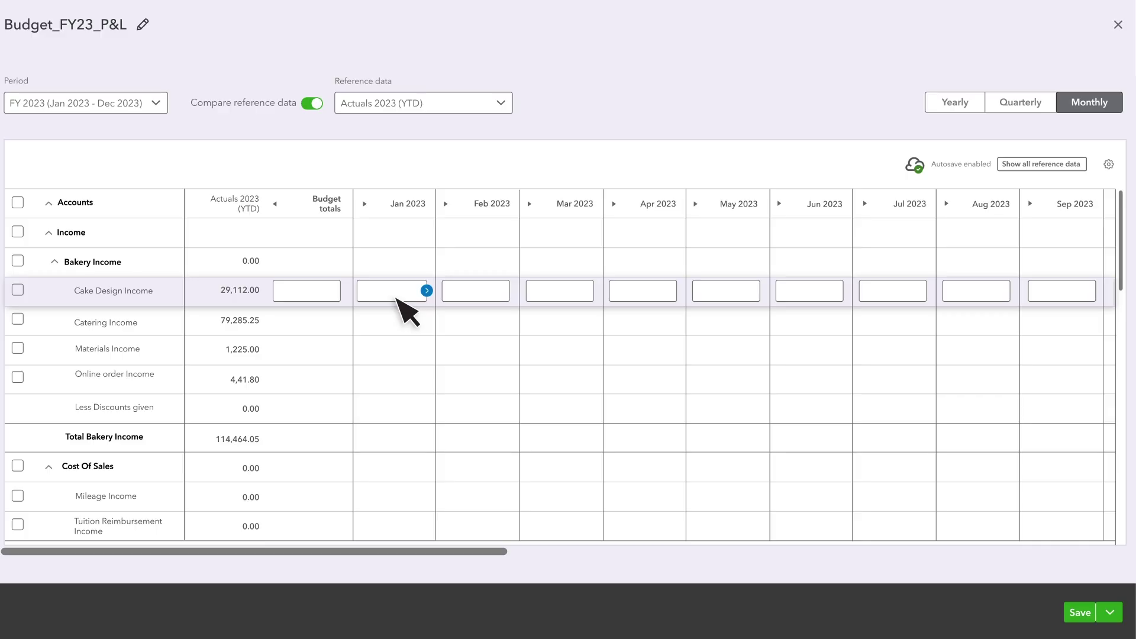
Budget 3,000 monthly for Cake Design Income and split 100,000 for Catering Income, then save and close.
text(000)
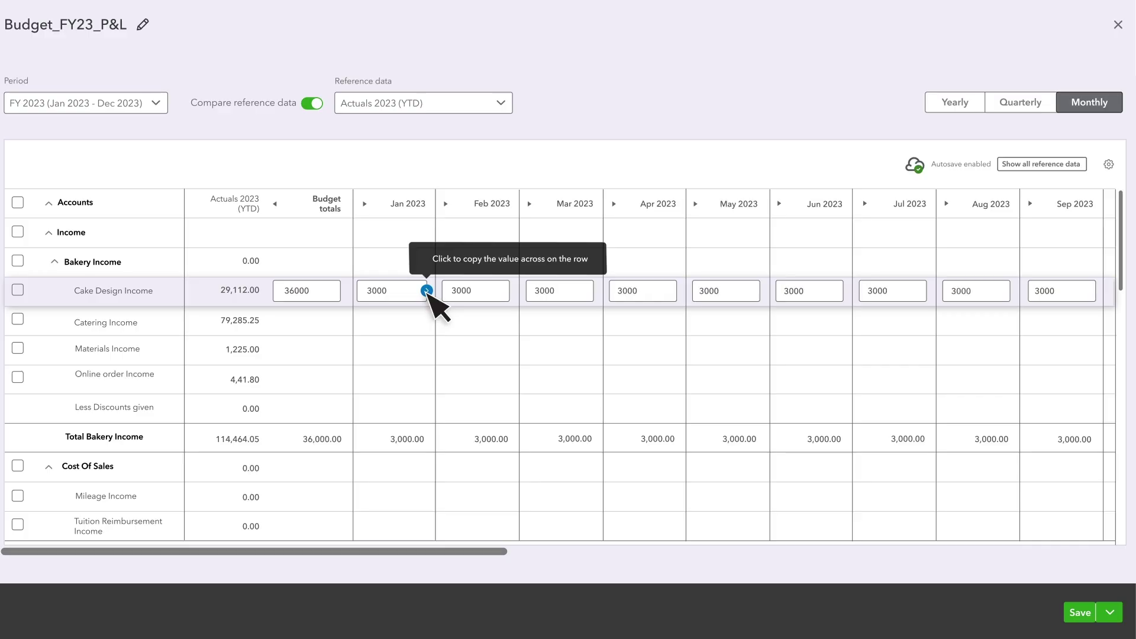
click(312, 319)
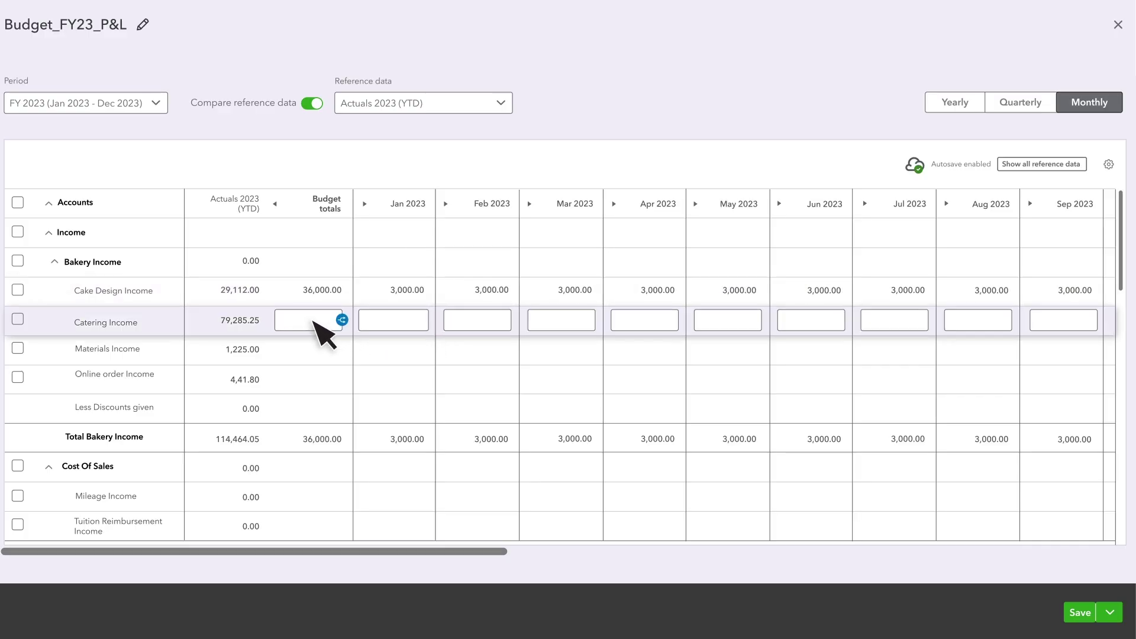
text(100000)
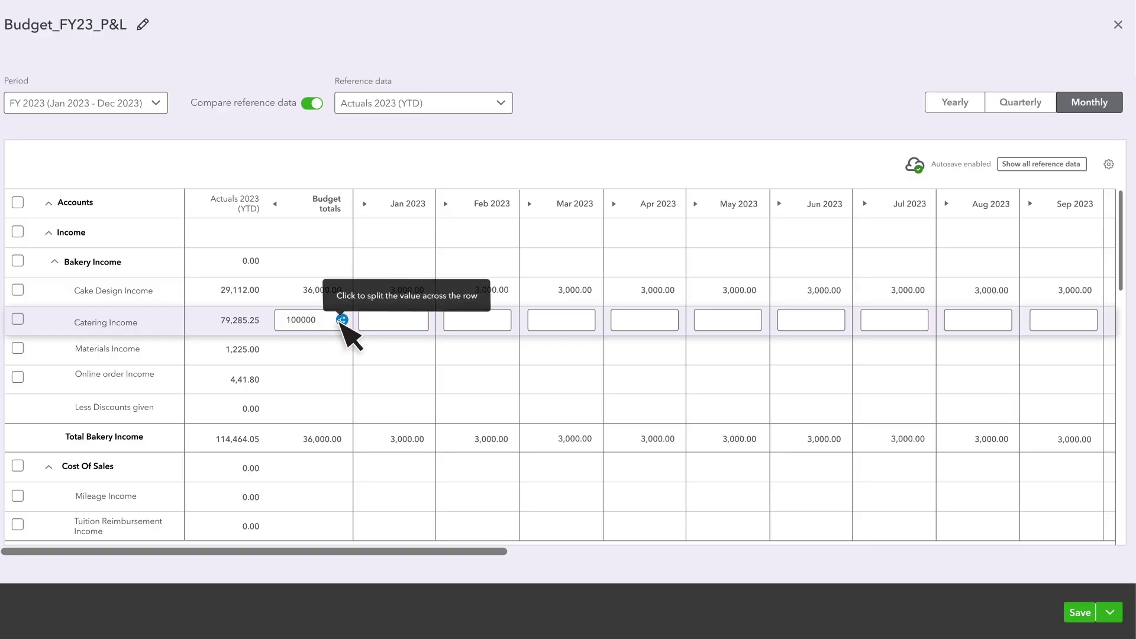
click(343, 320)
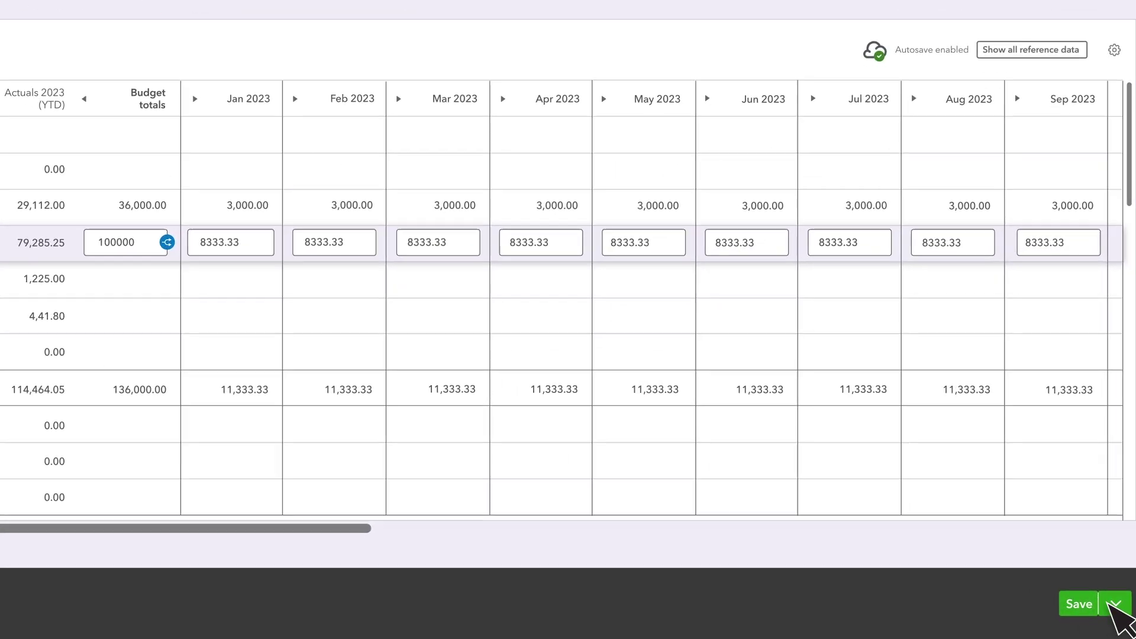
click(1106, 611)
click(1077, 572)
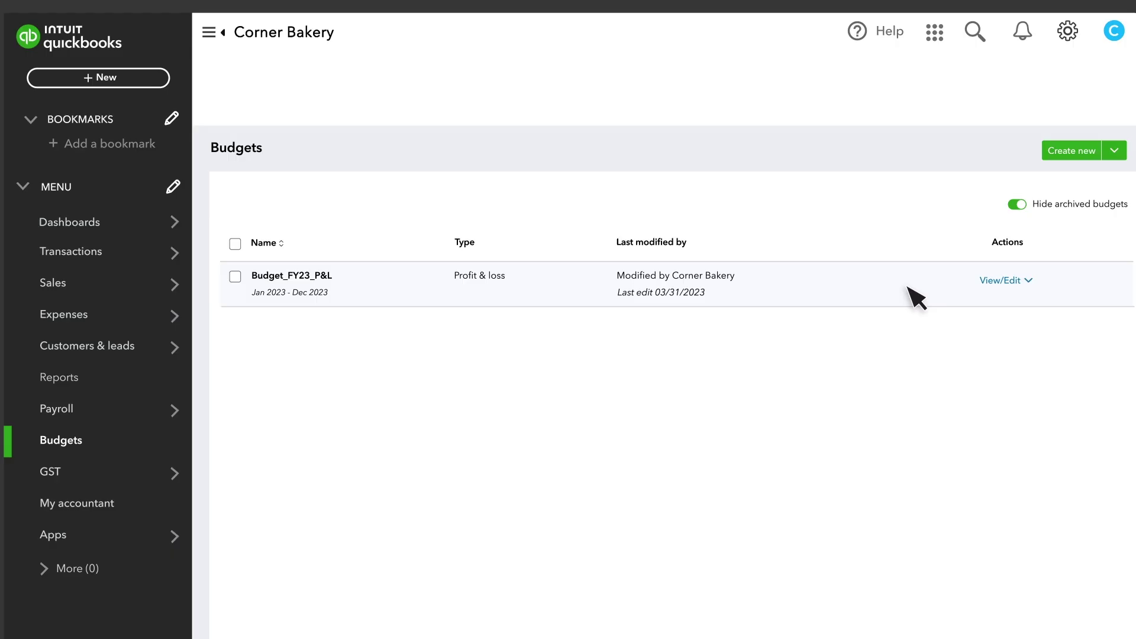
Archive Budget_FY23_P&L and turn off Hide archived budgets.
click(1029, 281)
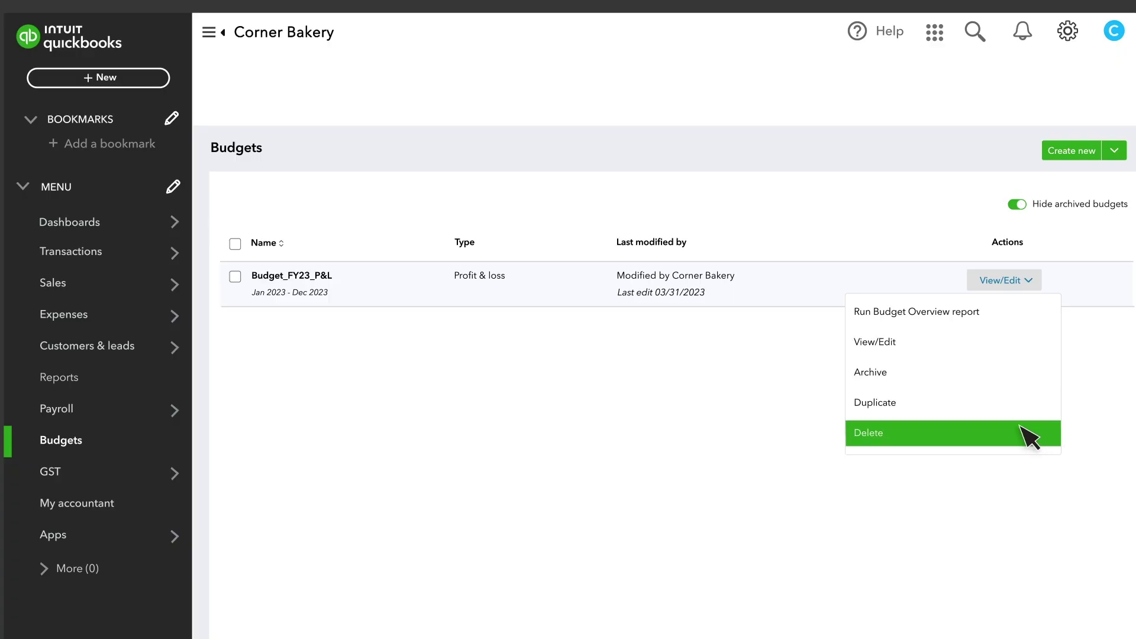
click(919, 374)
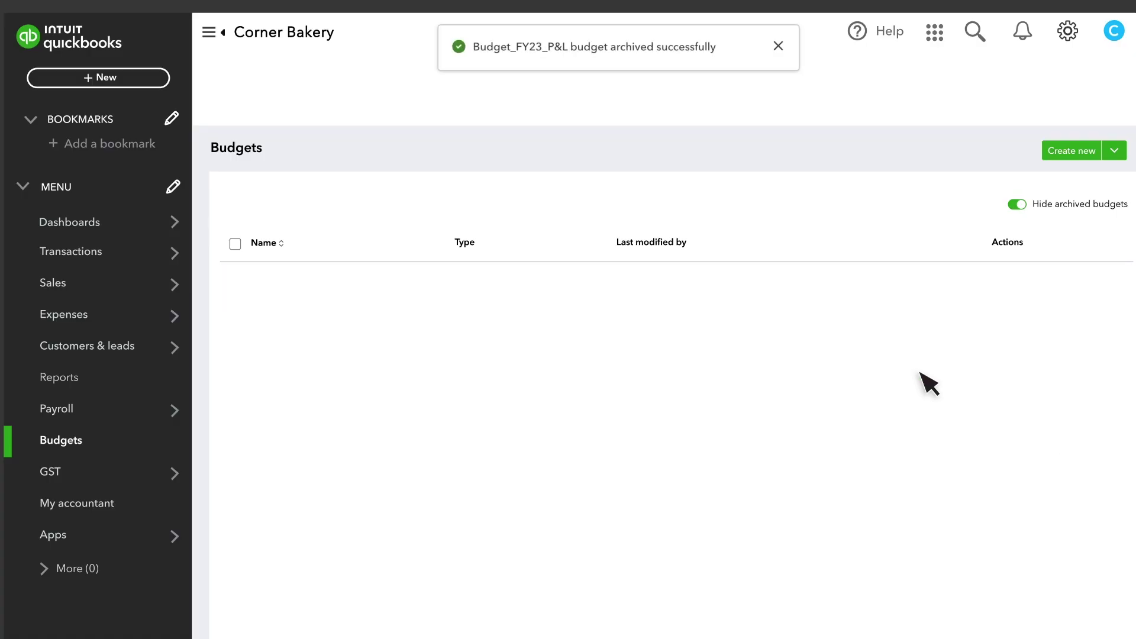
click(1018, 205)
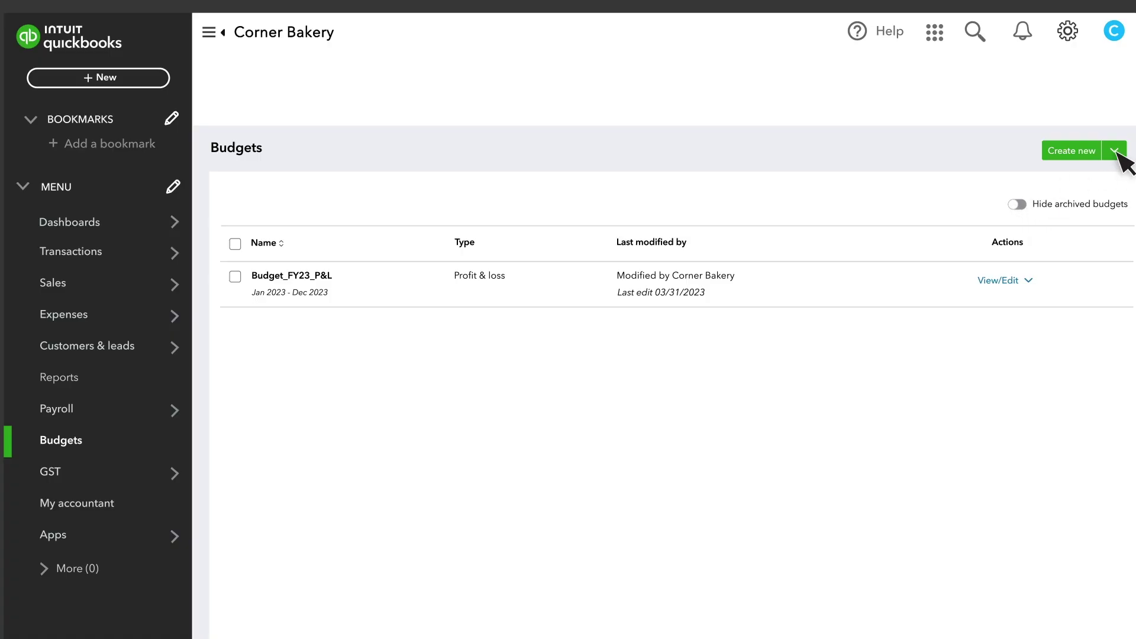
Look over the Create new budget options and the company settings menu, then close it.
click(1115, 152)
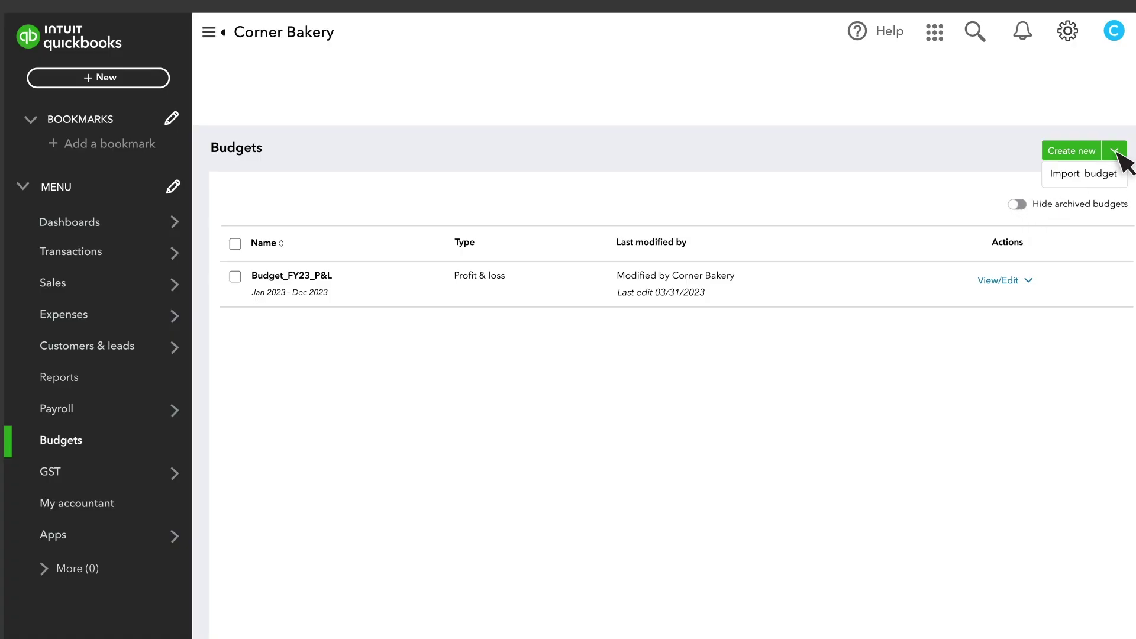
click(1067, 31)
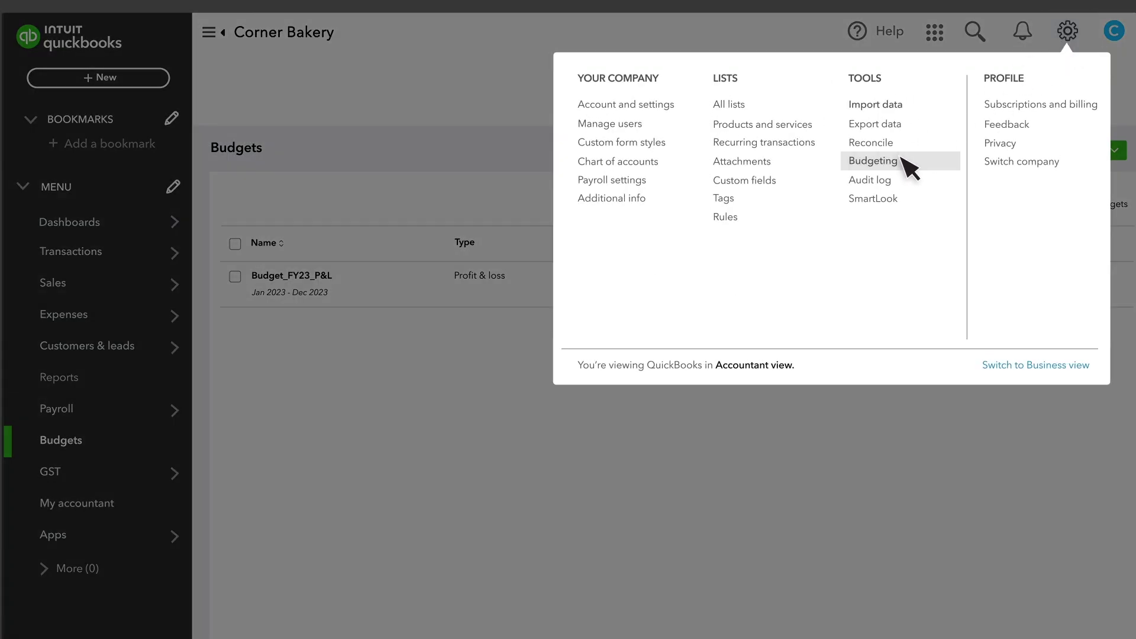
click(900, 406)
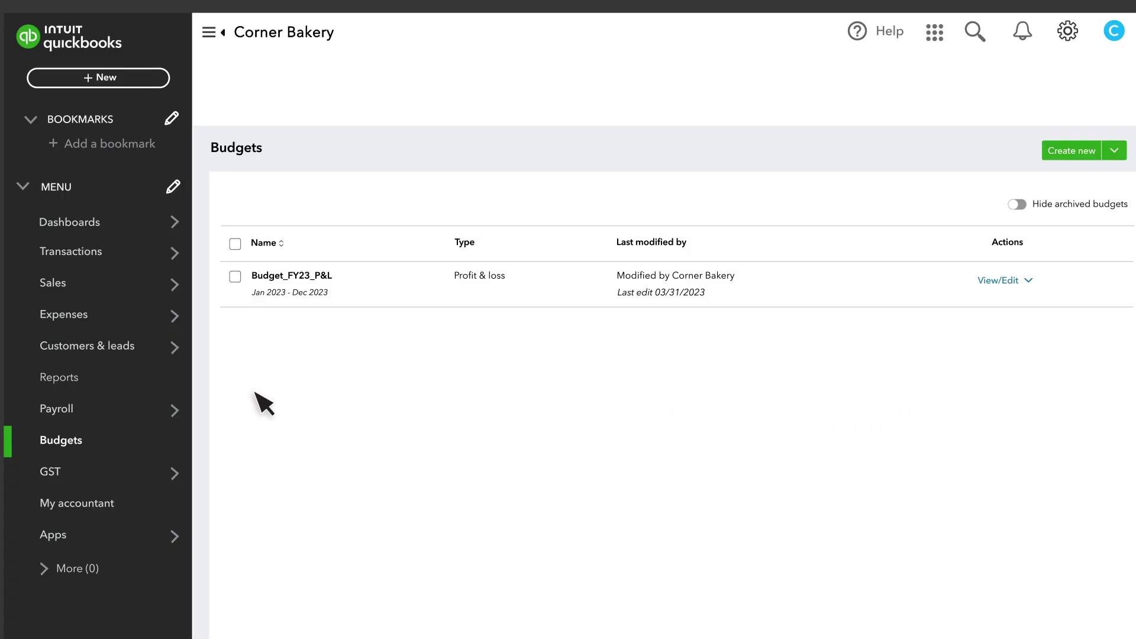
Search reports for 'budget' and open the Budget vs. Actuals report.
click(83, 388)
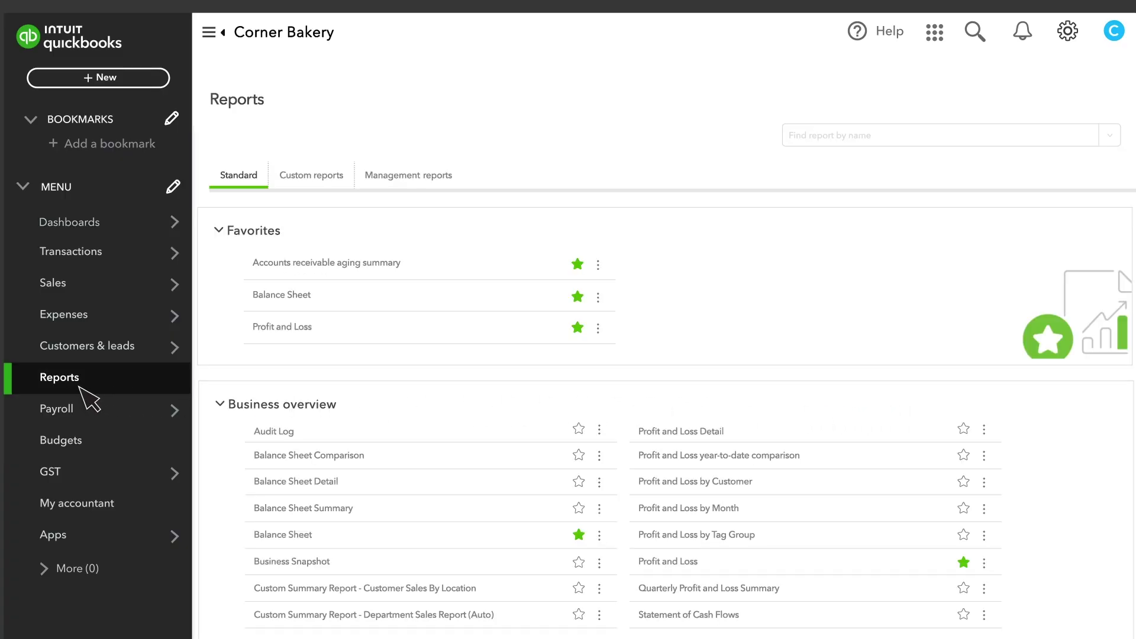
click(927, 139)
text(budget)
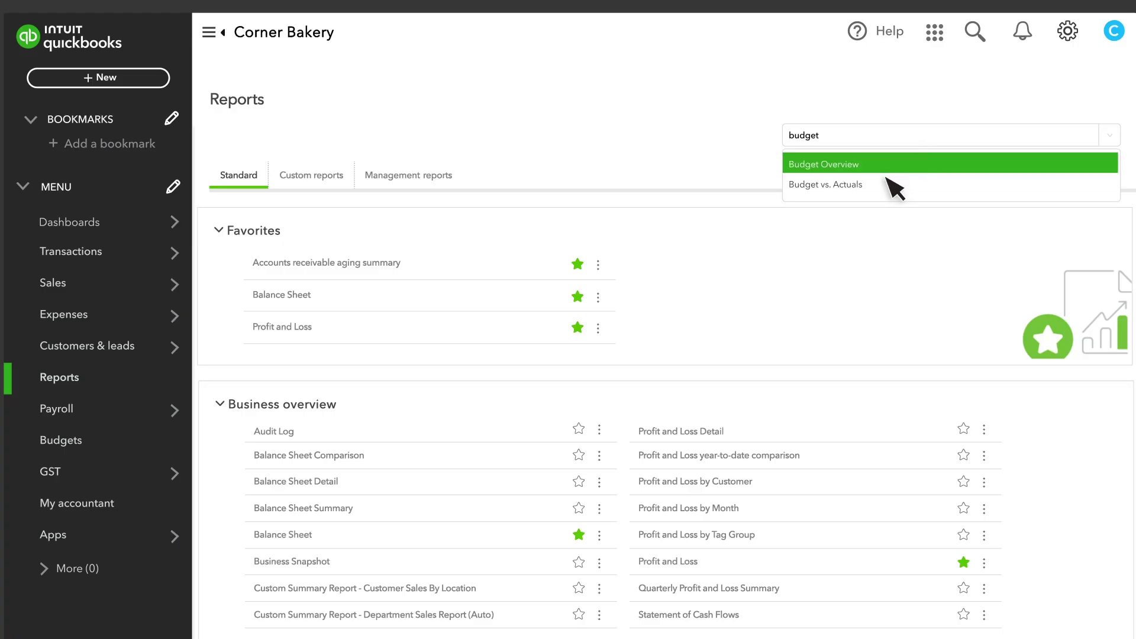
click(877, 189)
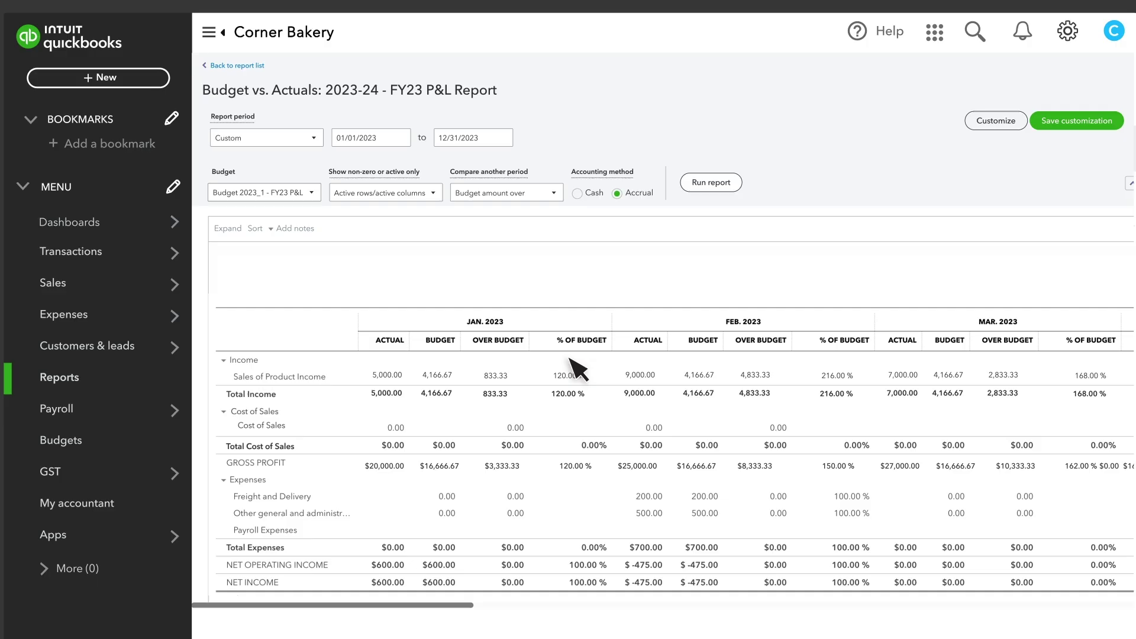
click(314, 194)
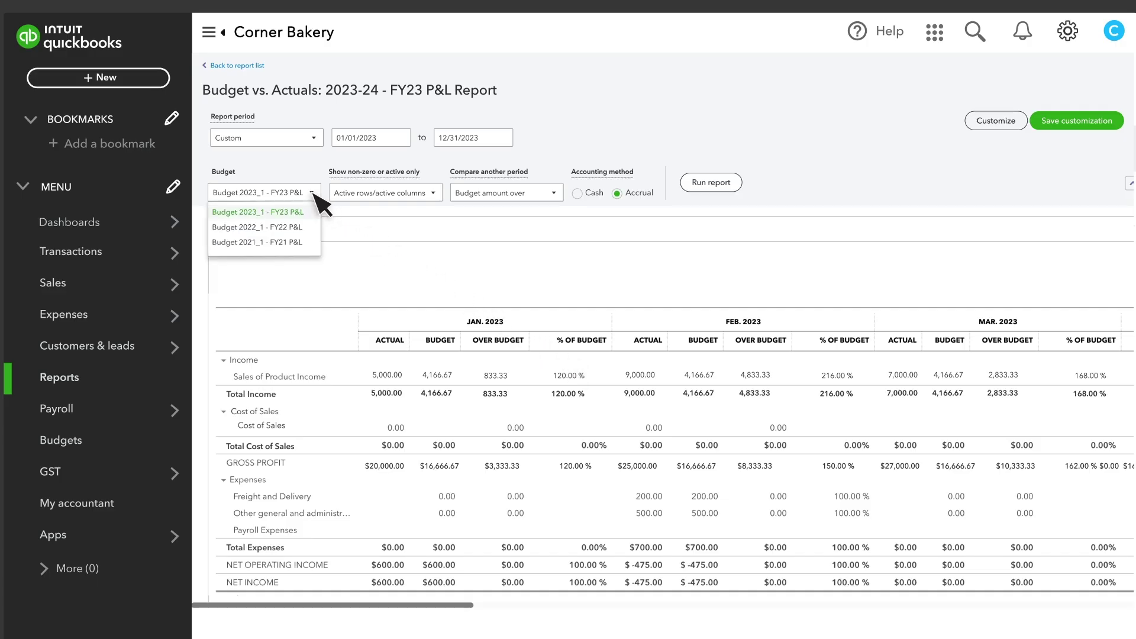
click(374, 144)
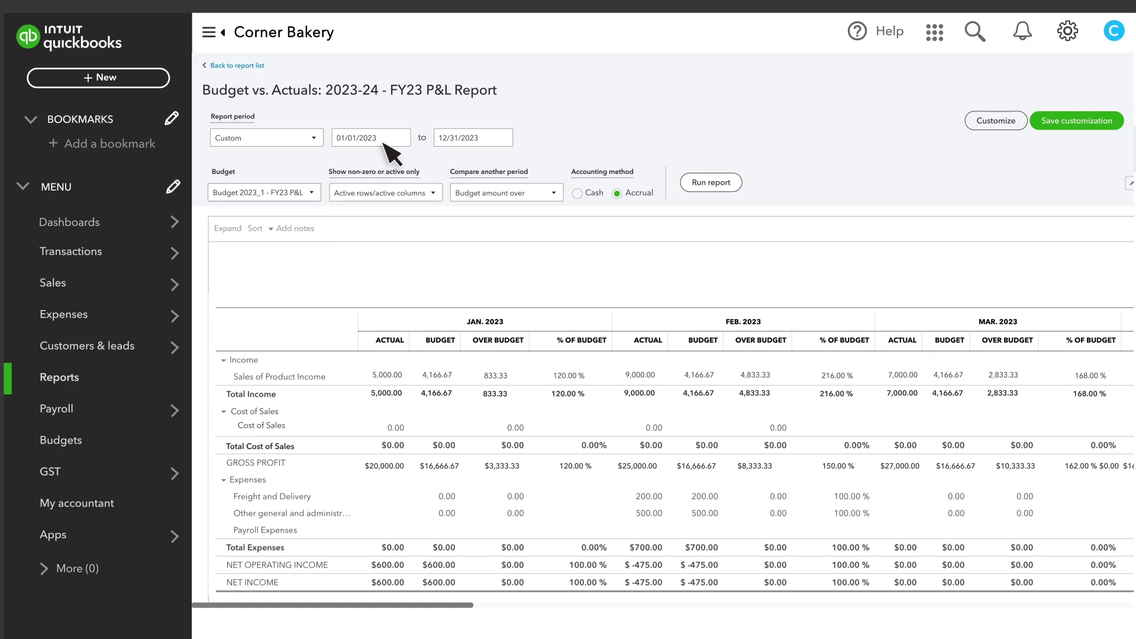